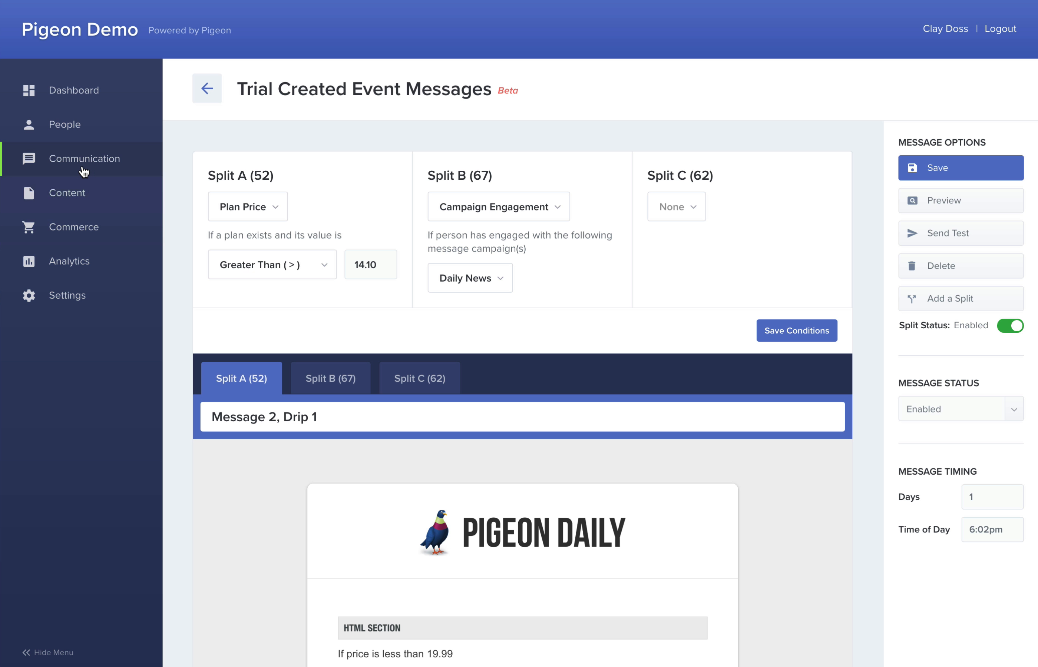
# Go to the Message Campaigns page under Communication > Messages
pyautogui.moveTo(81, 171)
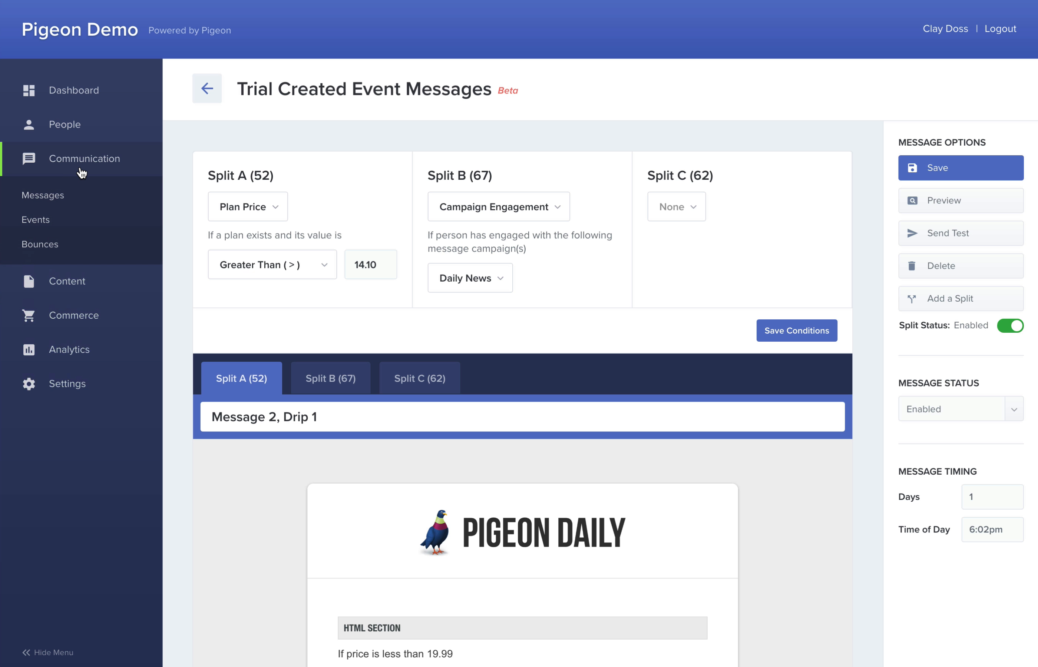
pyautogui.click(56, 198)
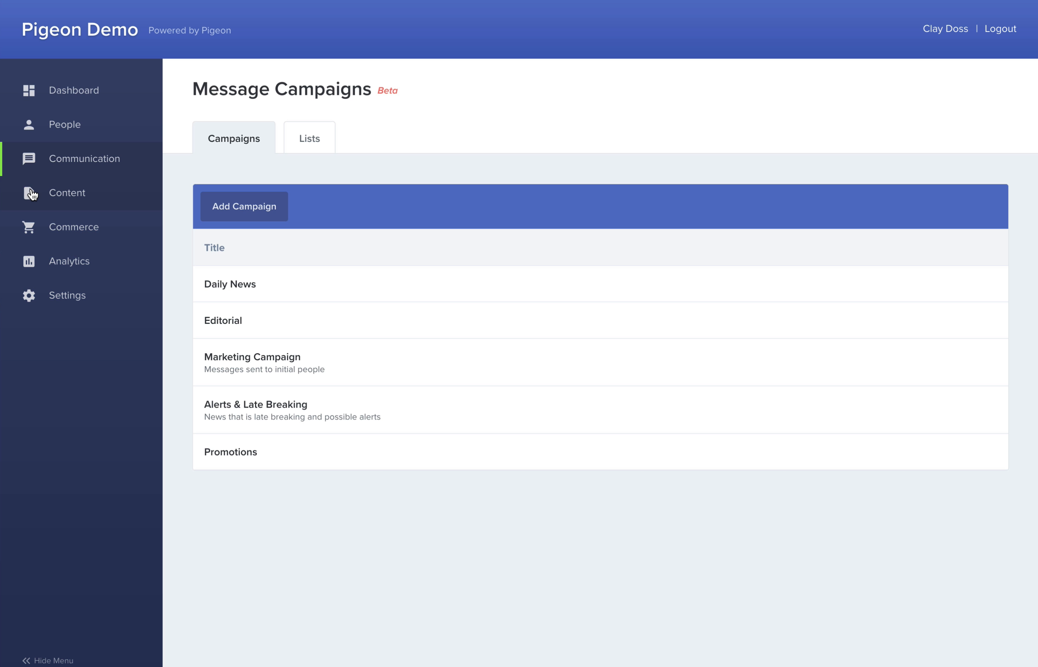
# Show the Lists overview with the four mailing lists and their subscriber counts
pyautogui.moveTo(228, 463)
pyautogui.click(307, 148)
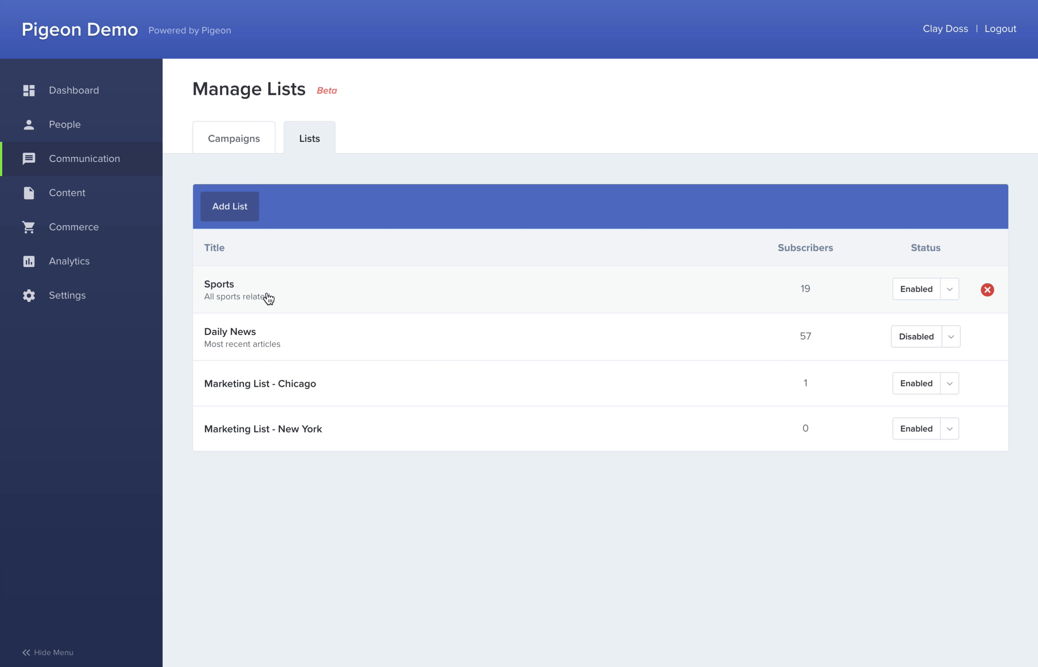
pyautogui.click(213, 287)
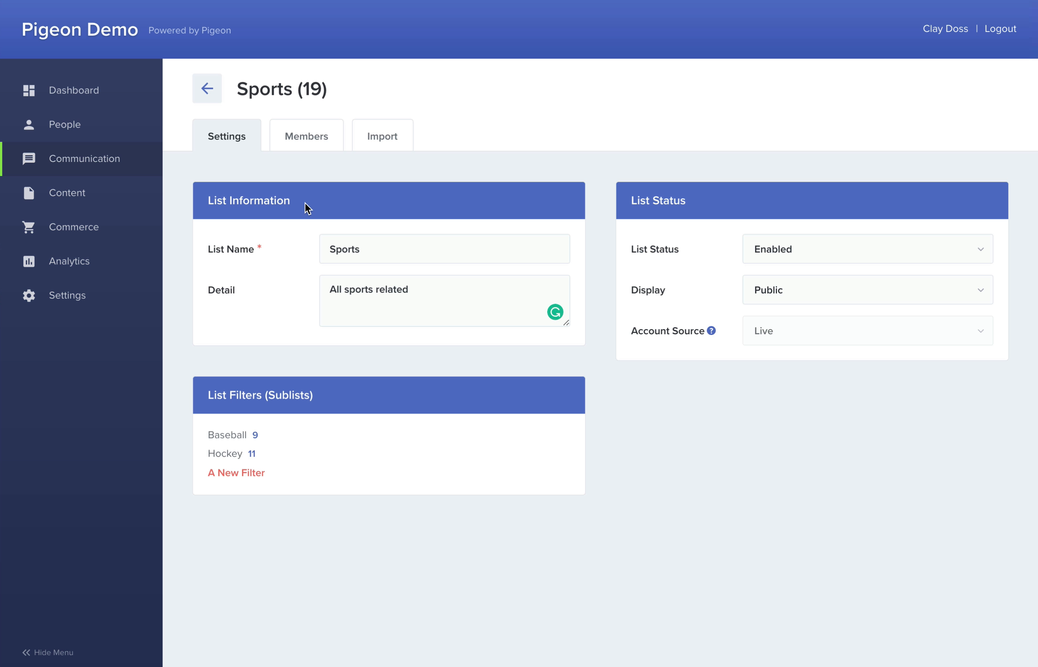
pyautogui.click(307, 142)
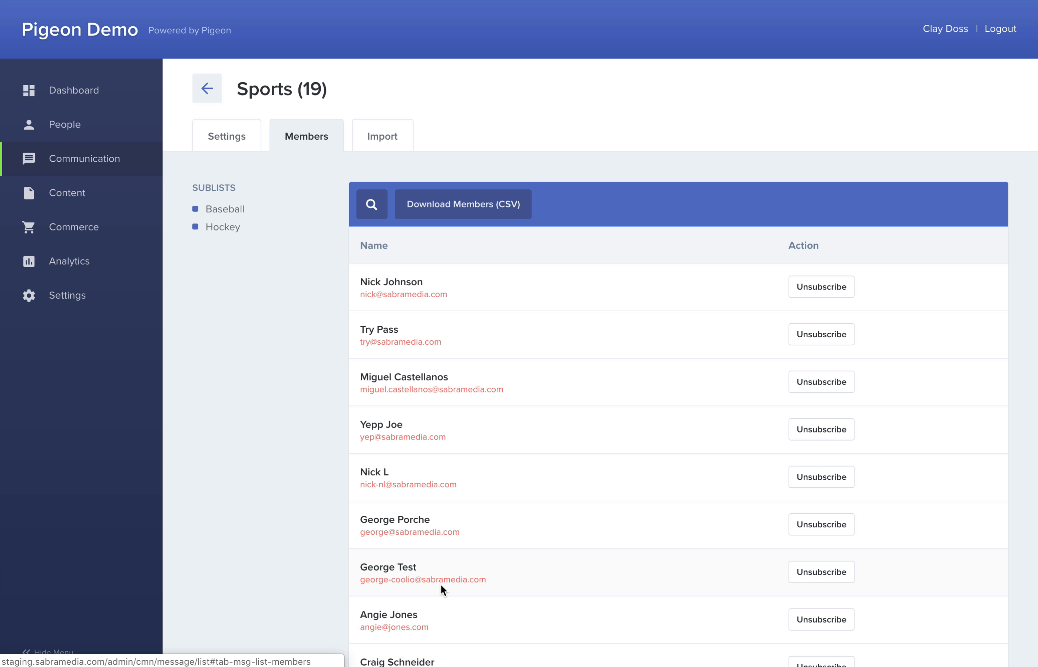
pyautogui.click(387, 139)
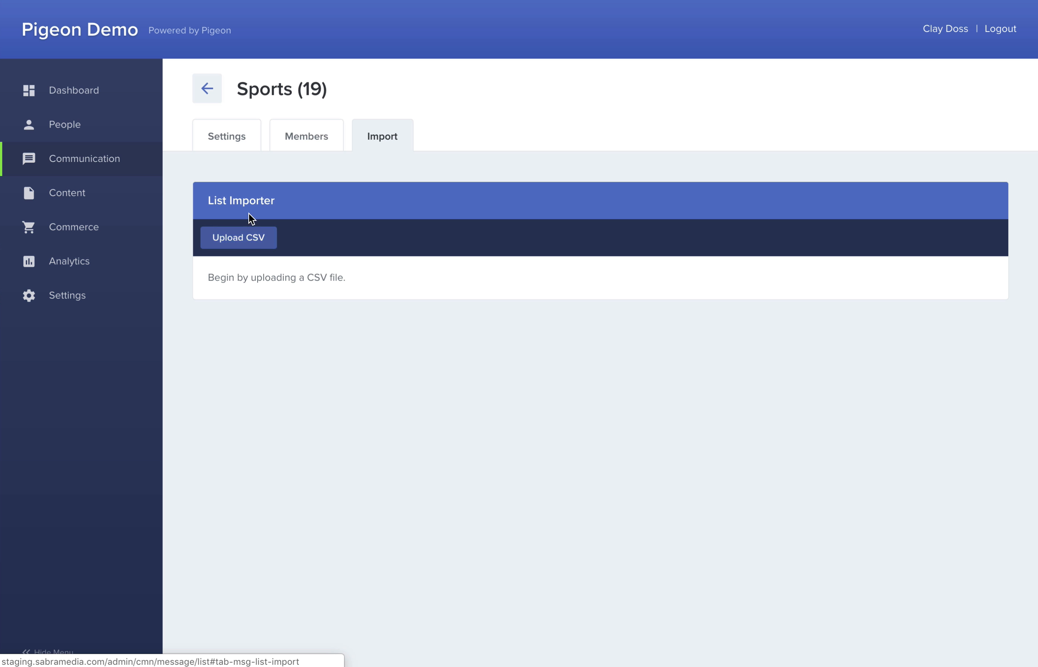
pyautogui.click(213, 98)
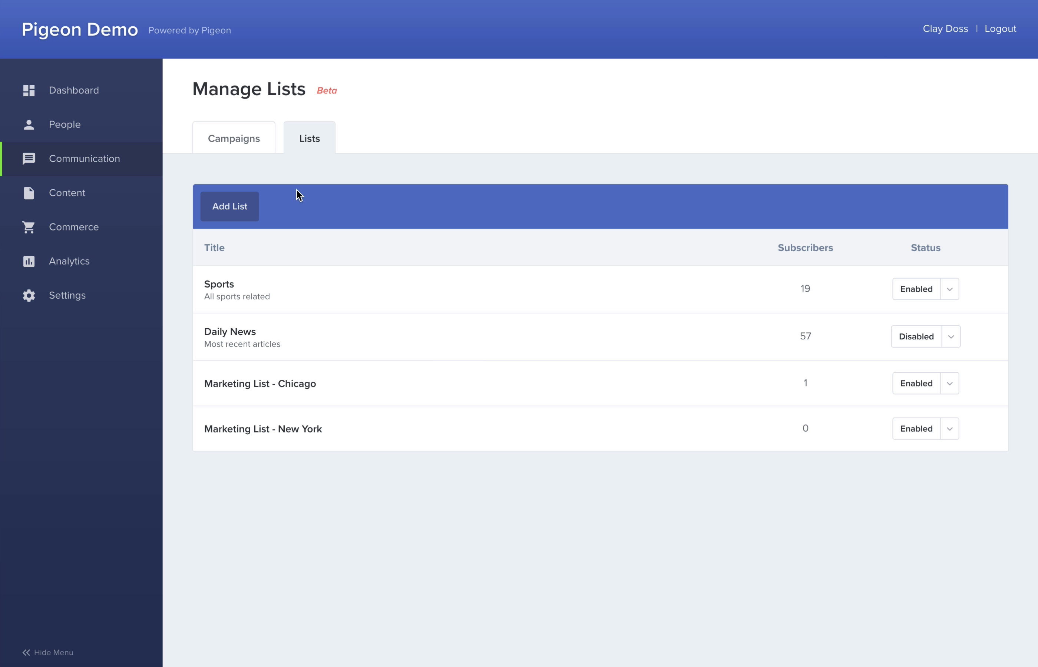
# Open the Daily News campaign's draft 'A Big Announcement' in the Edit Message editor
pyautogui.click(233, 145)
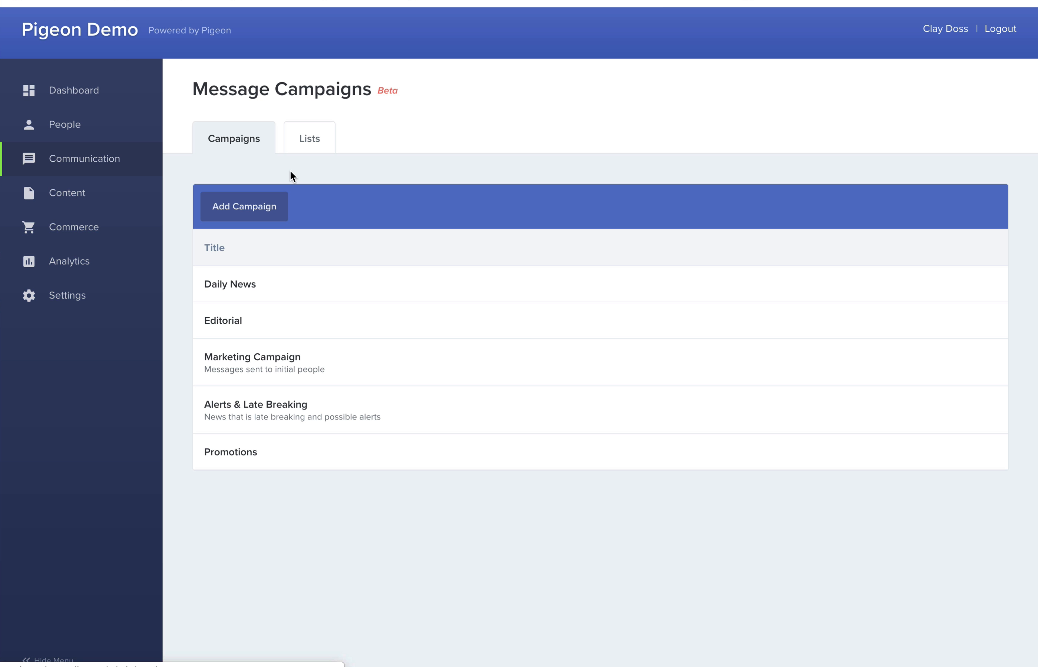
pyautogui.click(233, 288)
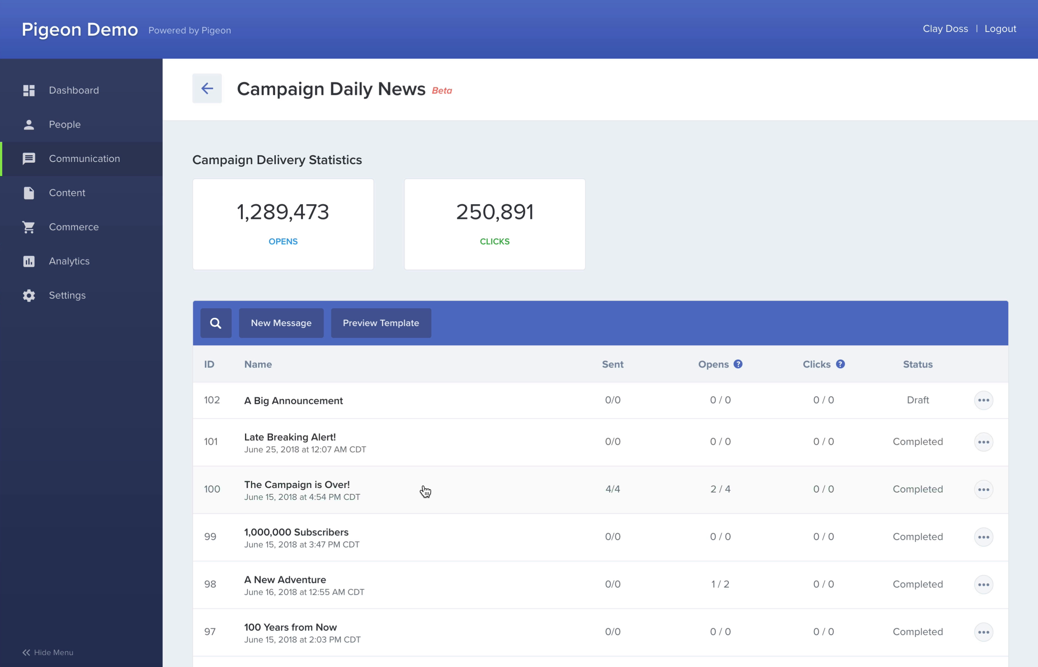
pyautogui.click(311, 405)
pyautogui.scroll(-3, 310, 405)
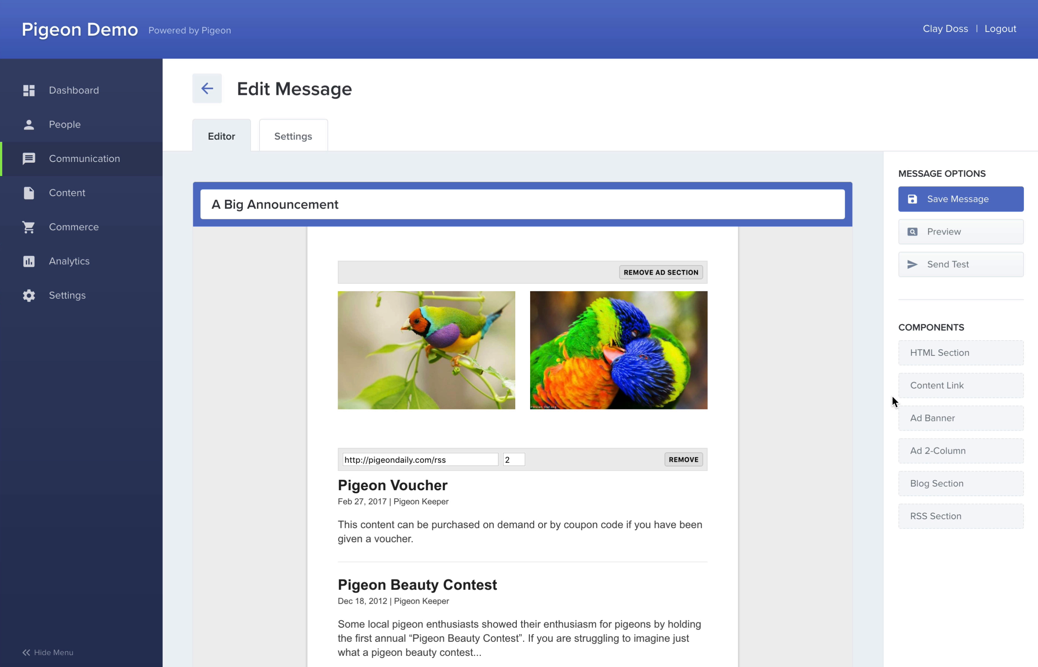
# Add an HTML section above the RSS block with 'Hello' plus Customer First Name and 'Message goes here.'
pyautogui.moveTo(941, 361); pyautogui.dragTo(486, 442)
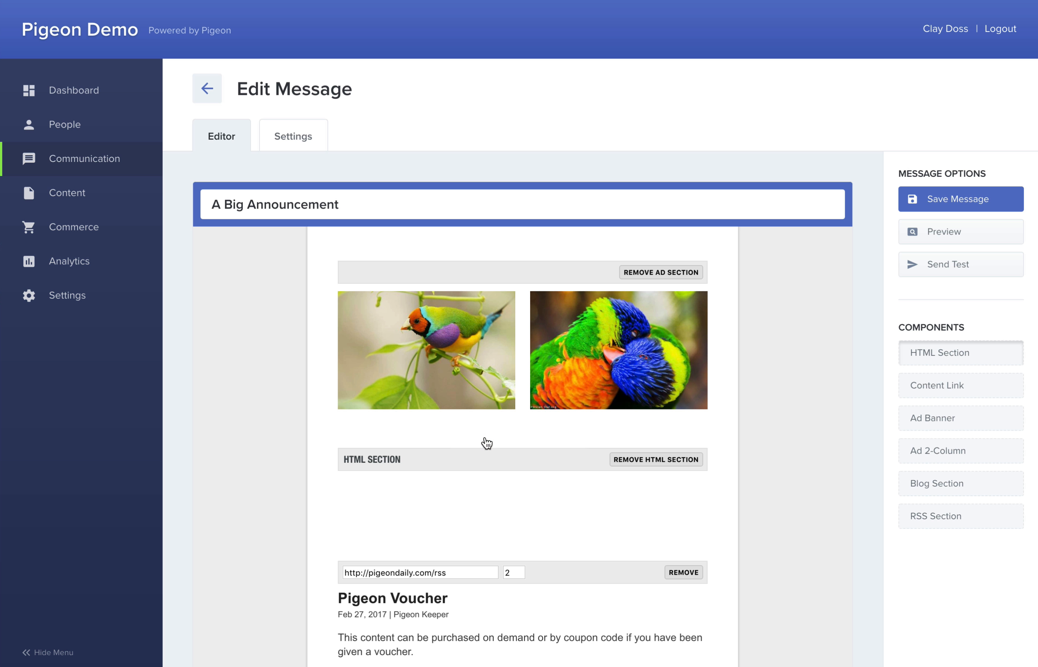
pyautogui.click(402, 489)
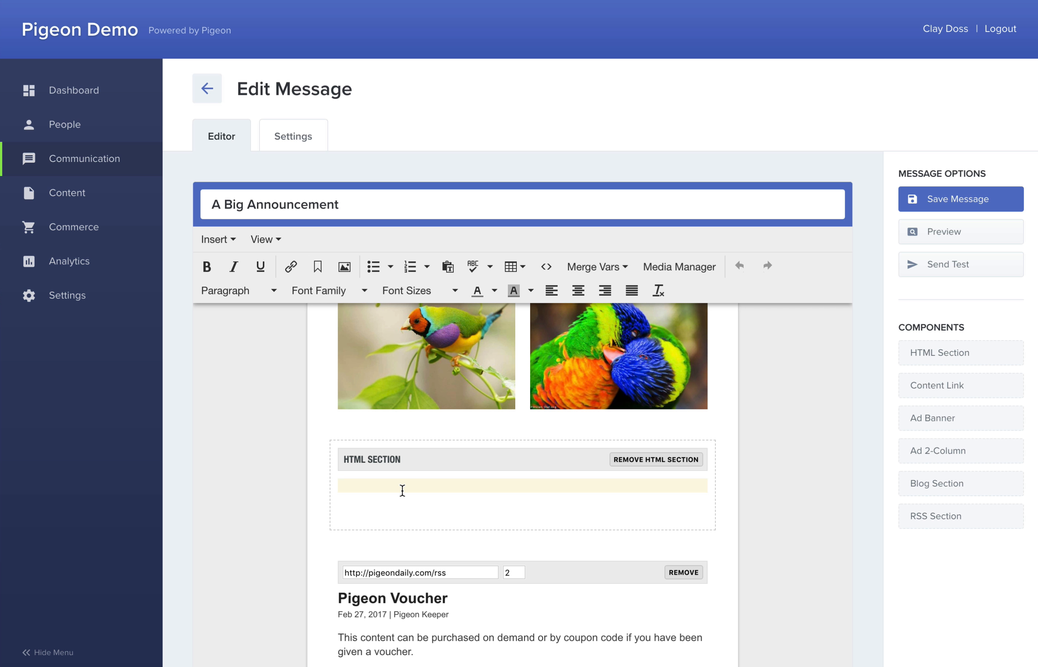
pyautogui.write('Hello')
pyautogui.click(593, 268)
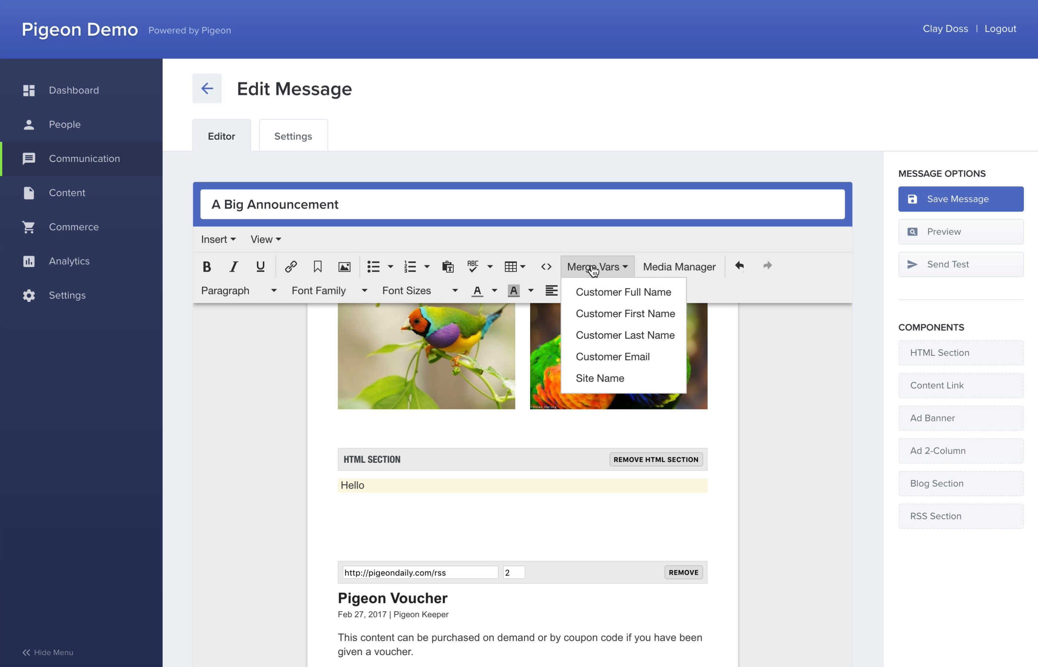
pyautogui.click(586, 317)
pyautogui.press('Return')
pyautogui.write('Message goes here.')
# Add a 'Headline' line at the top of the HTML section formatted as Heading 2
pyautogui.press('Return')
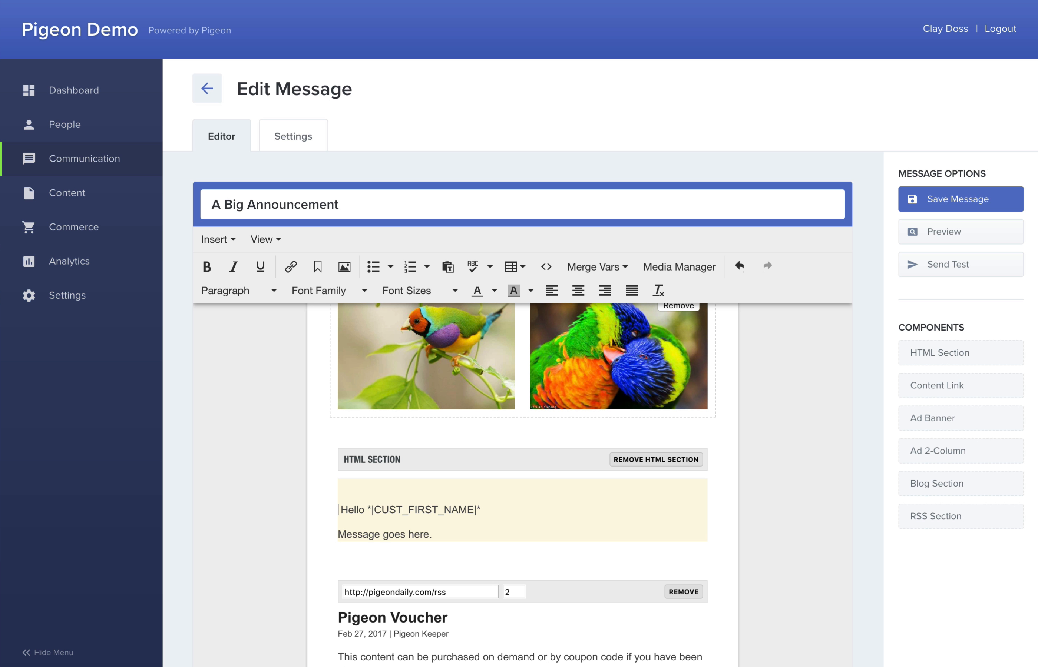
pyautogui.write('Headline')
pyautogui.hotkey('shift', 'Home')
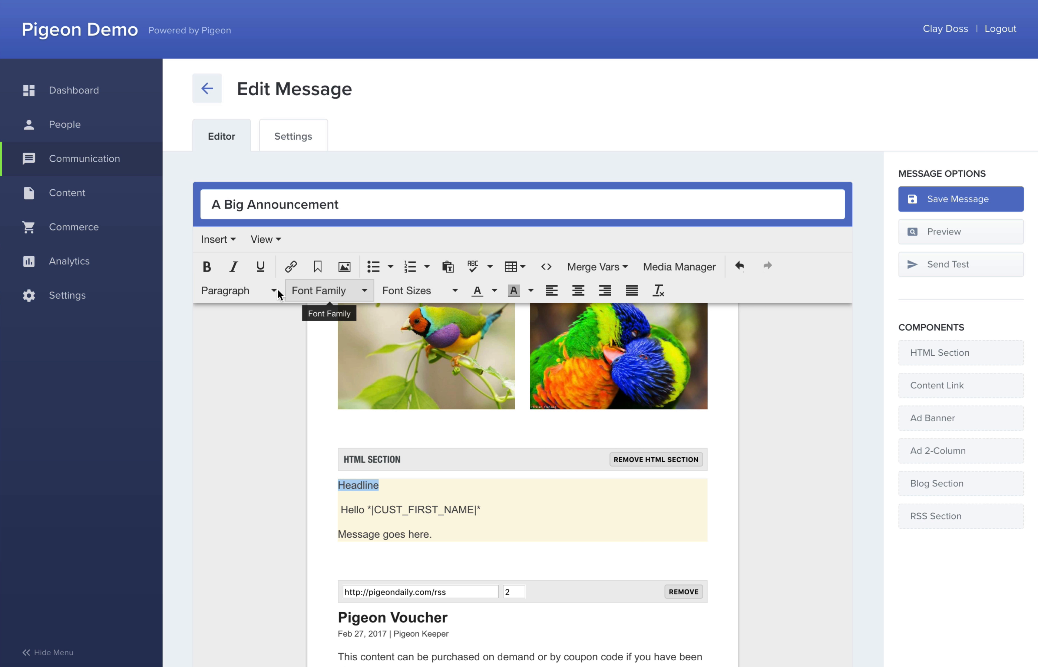
pyautogui.click(260, 293)
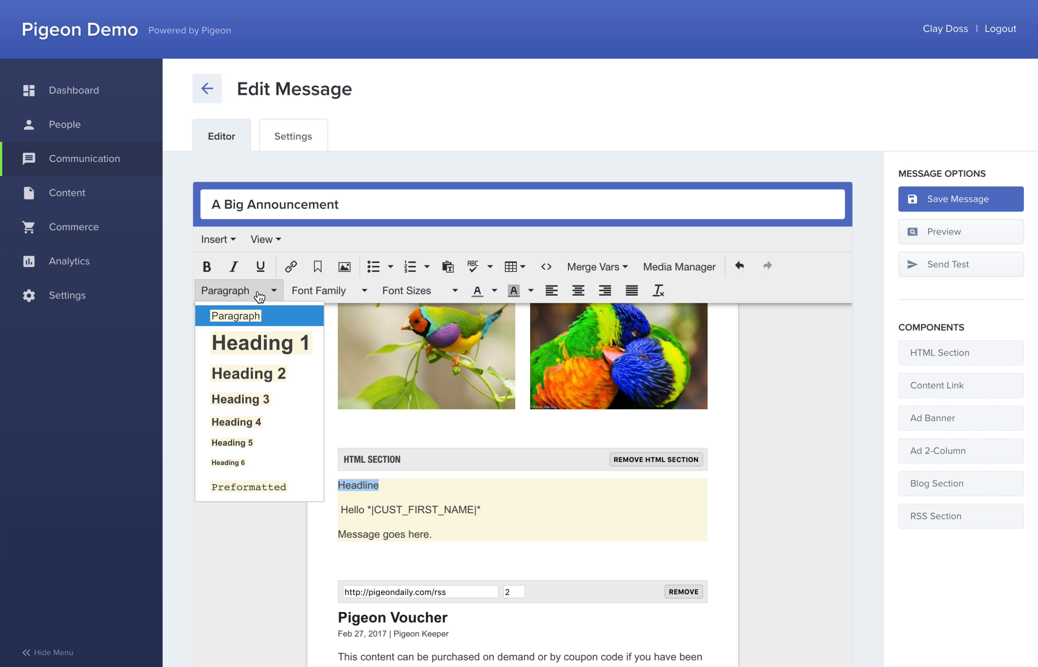
pyautogui.click(232, 373)
pyautogui.click(248, 431)
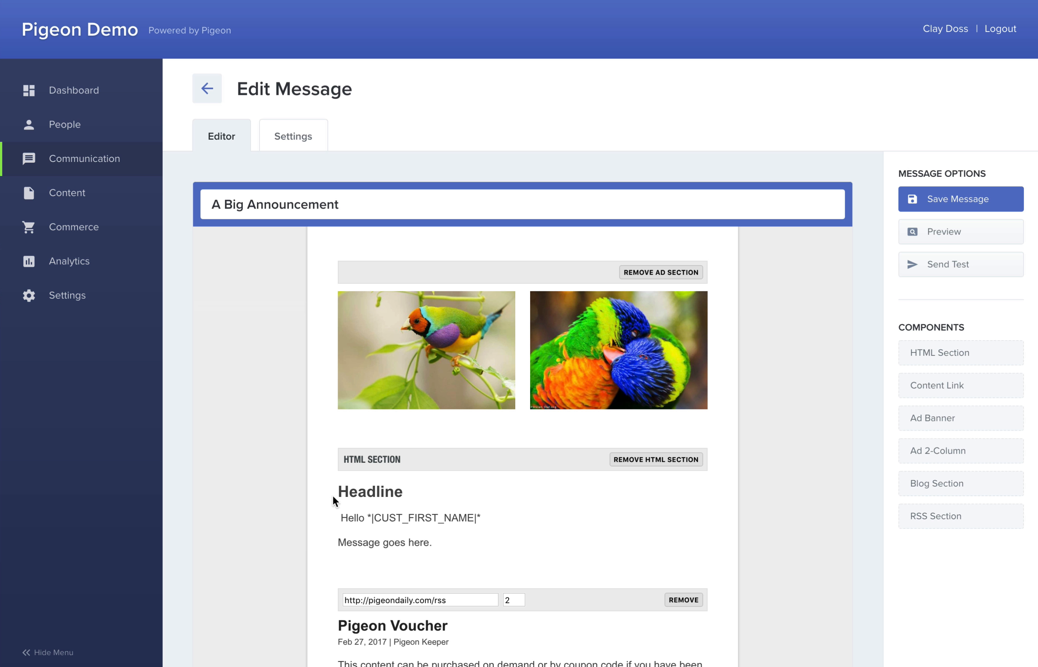
# Change the RSS section's article count from 2 to 5
pyautogui.scroll(-3, 514, 599)
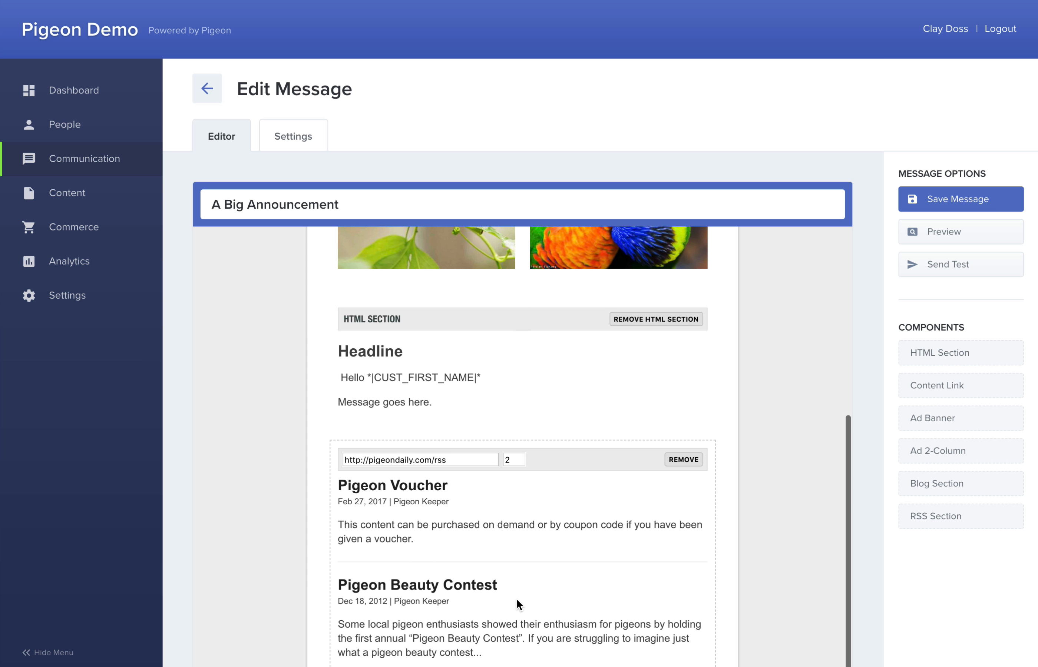
pyautogui.click(511, 463)
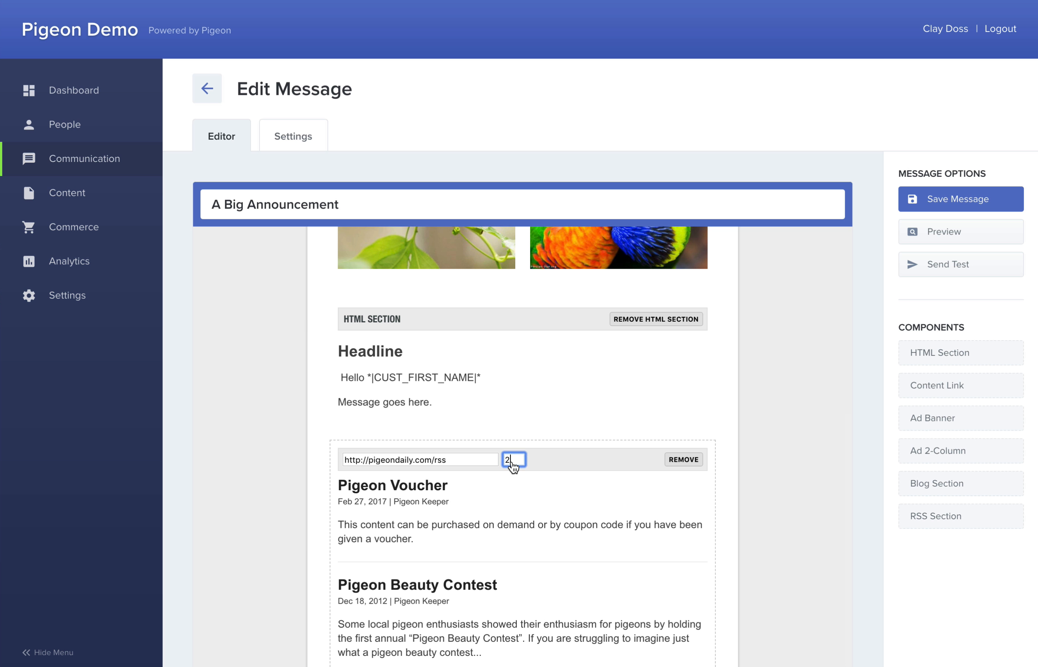
pyautogui.press('BackSpace')
pyautogui.write('5')
pyautogui.scroll(-10, 522, 445)
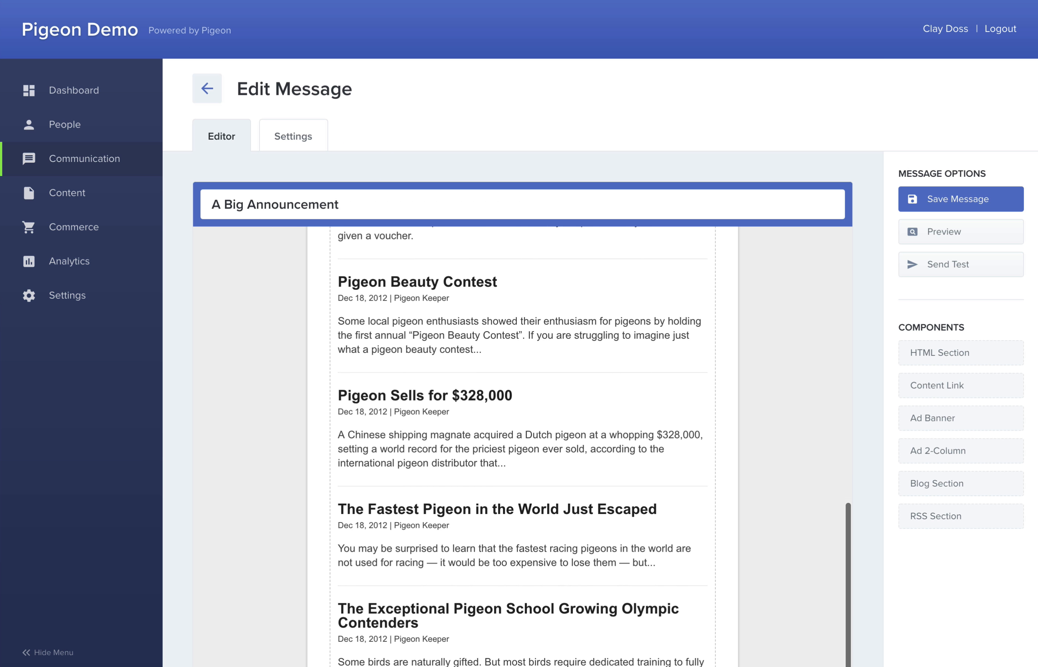
pyautogui.scroll(15, 480, 458)
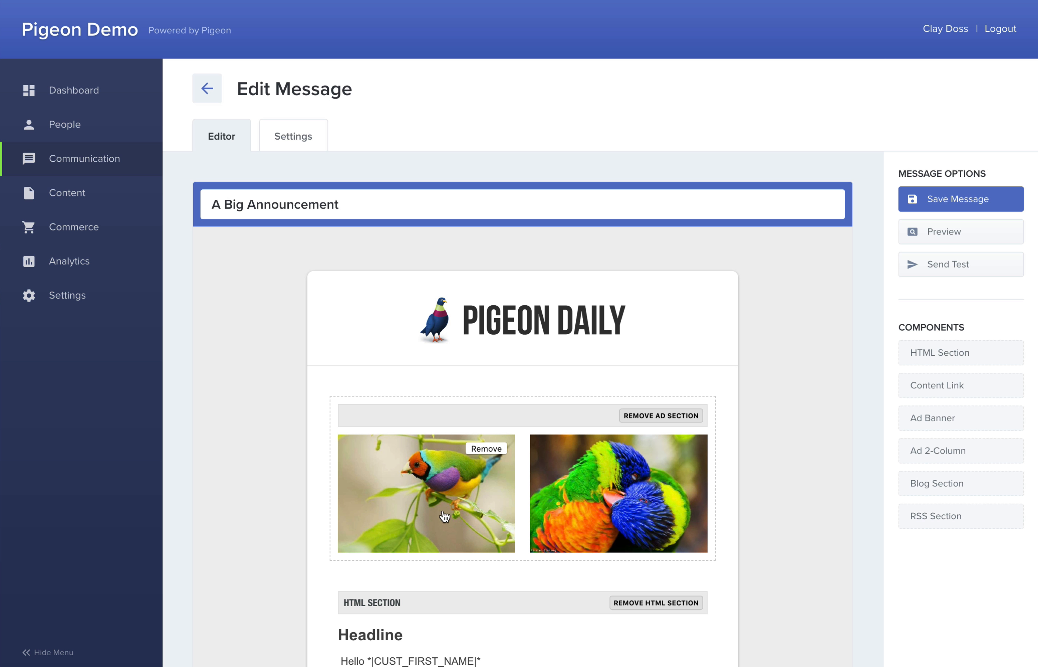
# Move the headline HTML section above the two-image ad row and preview the email
pyautogui.moveTo(420, 603); pyautogui.dragTo(423, 427)
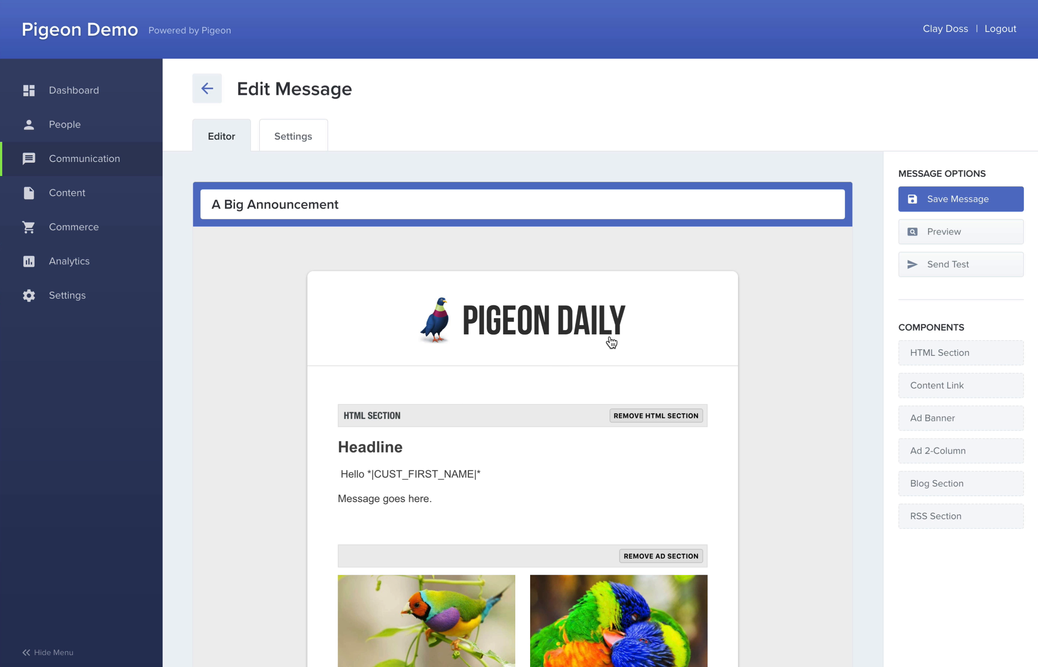
pyautogui.click(935, 240)
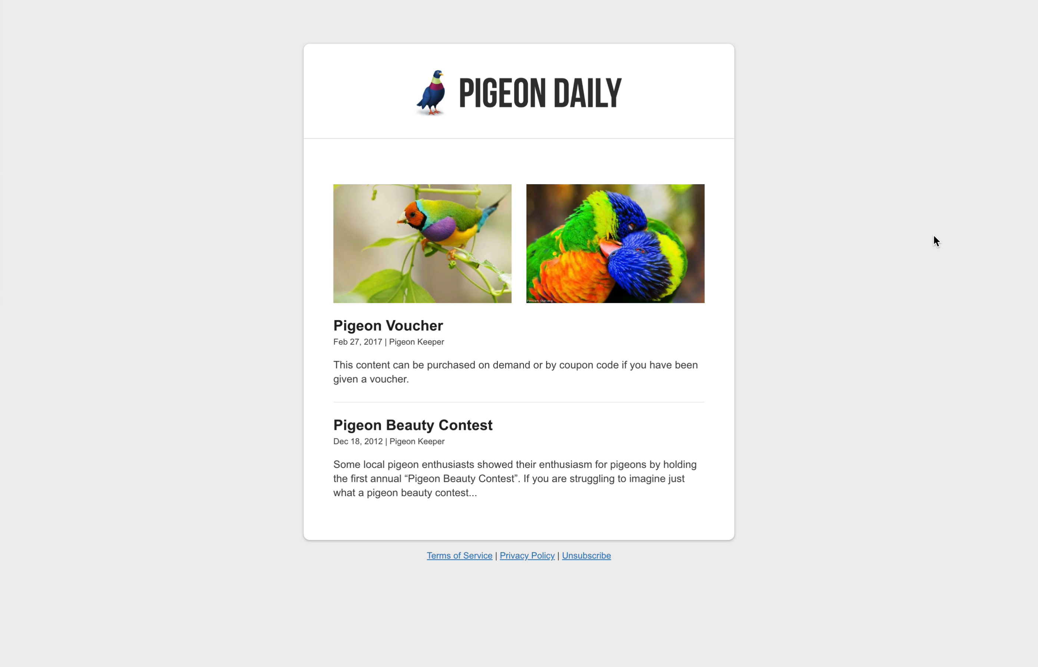
pyautogui.click(934, 240)
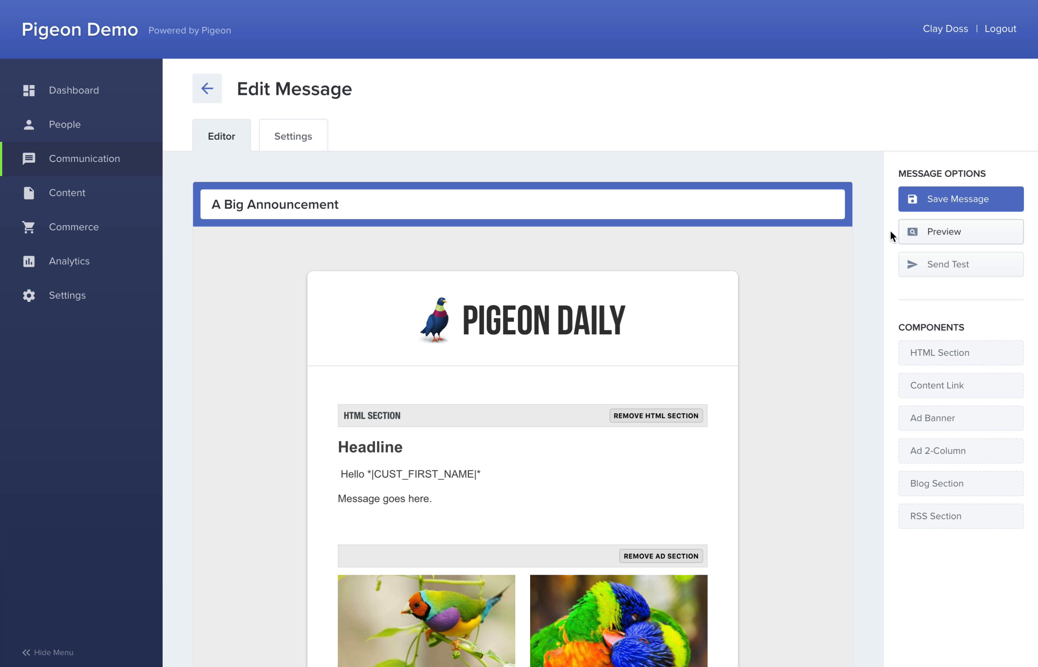
# In the message settings, target the Sports and Baseball lists
pyautogui.click(294, 138)
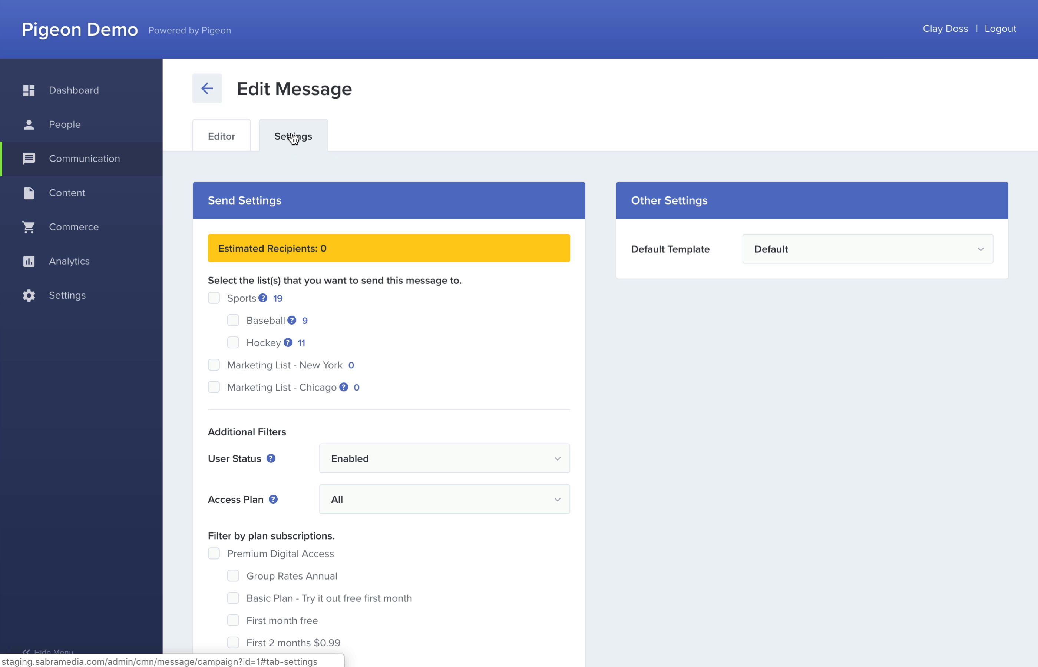
pyautogui.click(214, 299)
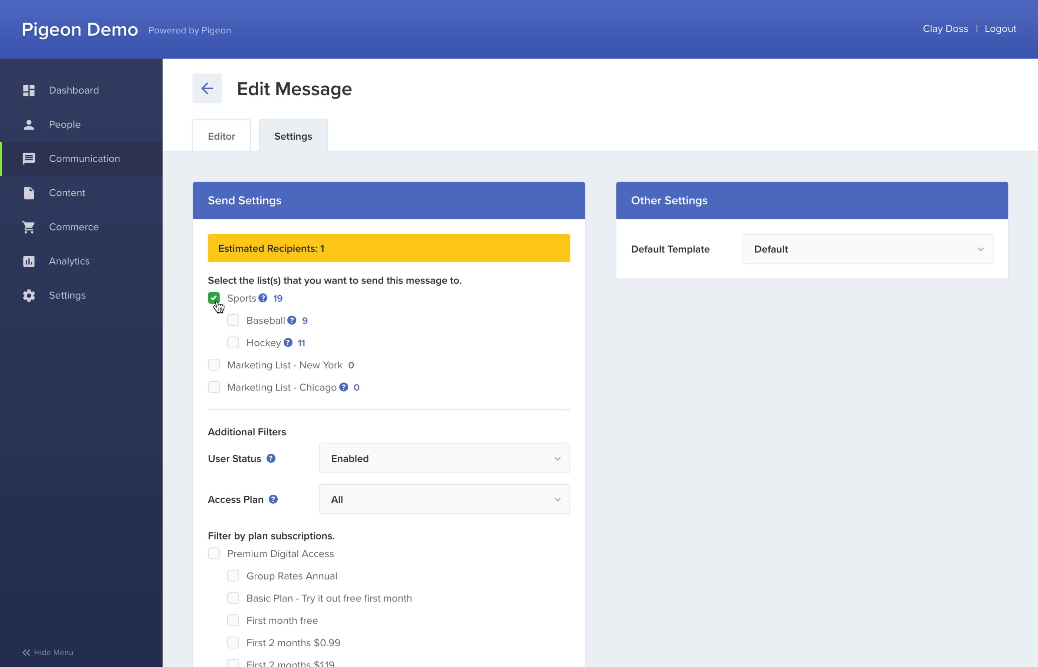
pyautogui.click(233, 321)
pyautogui.scroll(-8, 233, 324)
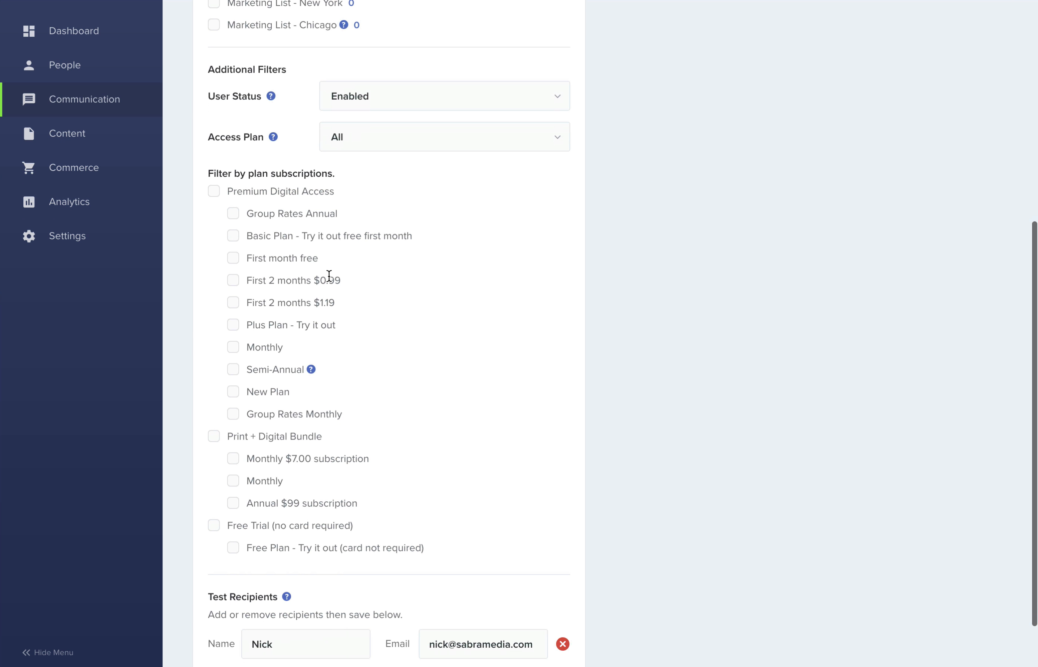
# Keep User Status at Enabled and include all Premium Digital Access plans
pyautogui.click(454, 106)
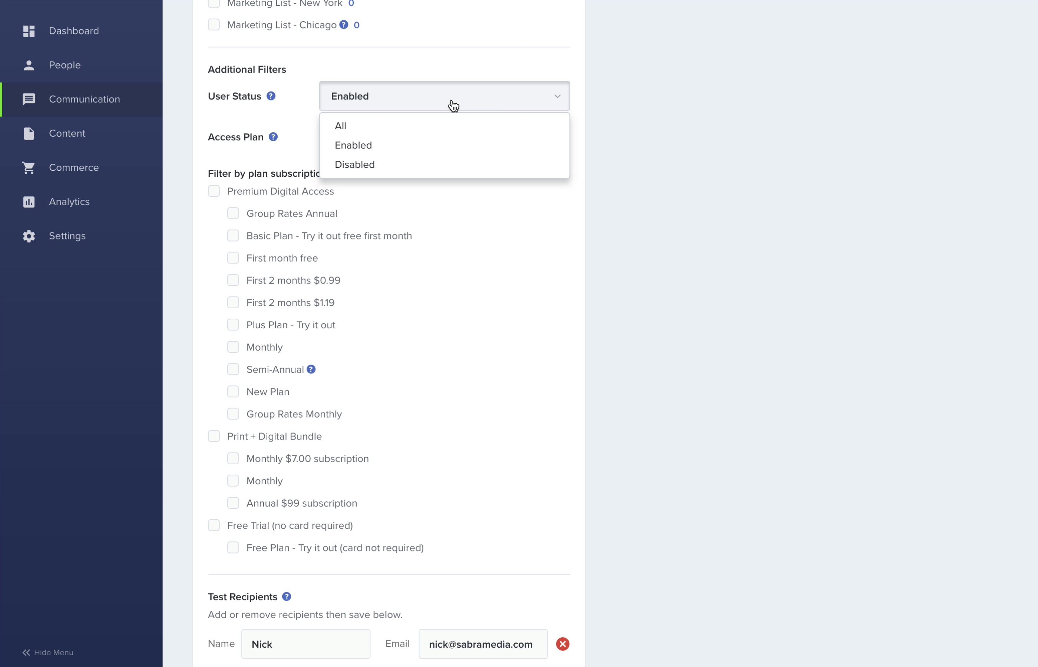
pyautogui.click(454, 106)
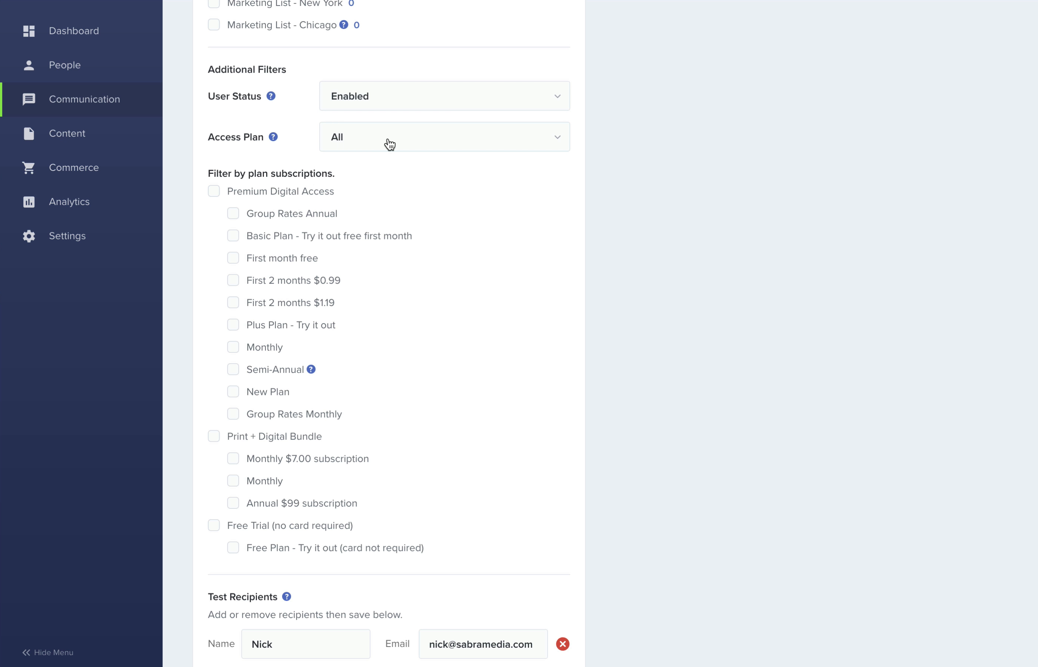
pyautogui.click(215, 192)
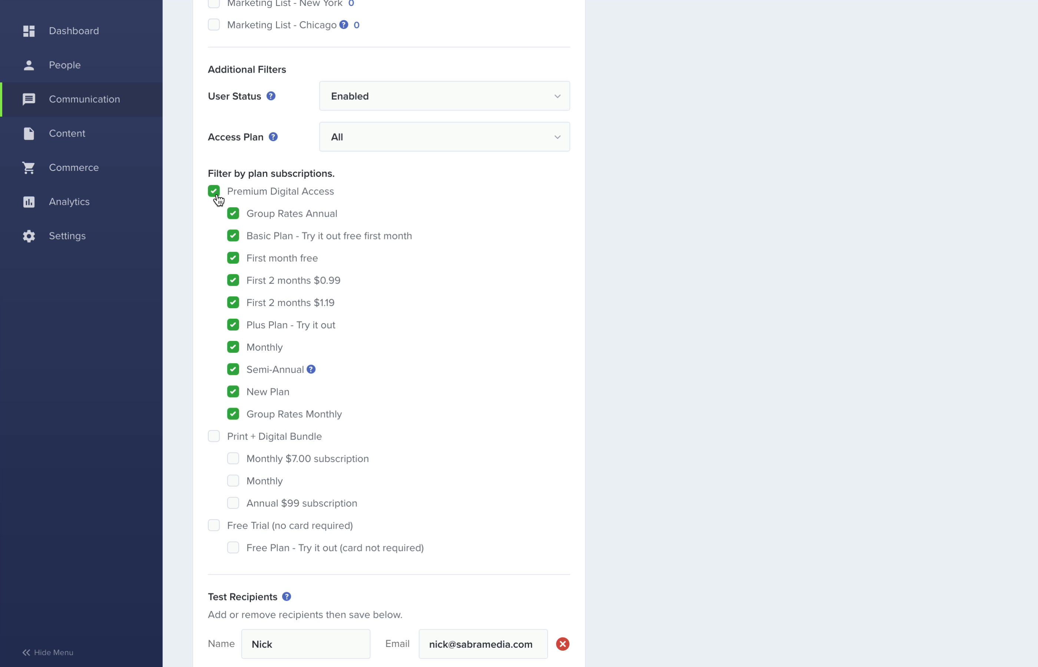
pyautogui.scroll(10, 218, 200)
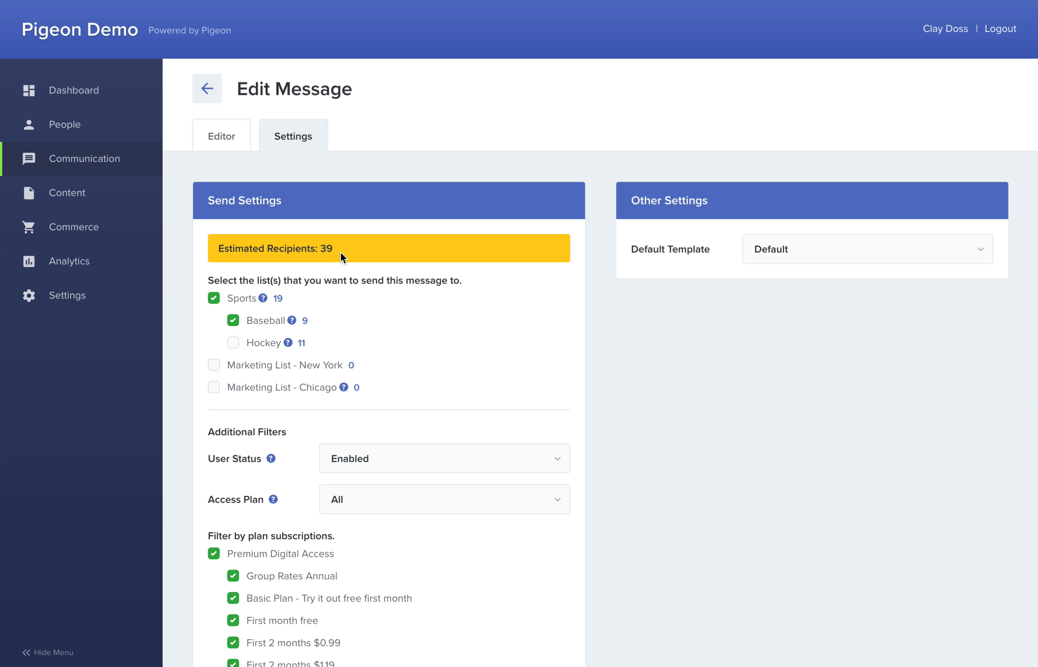
pyautogui.scroll(-10, 341, 256)
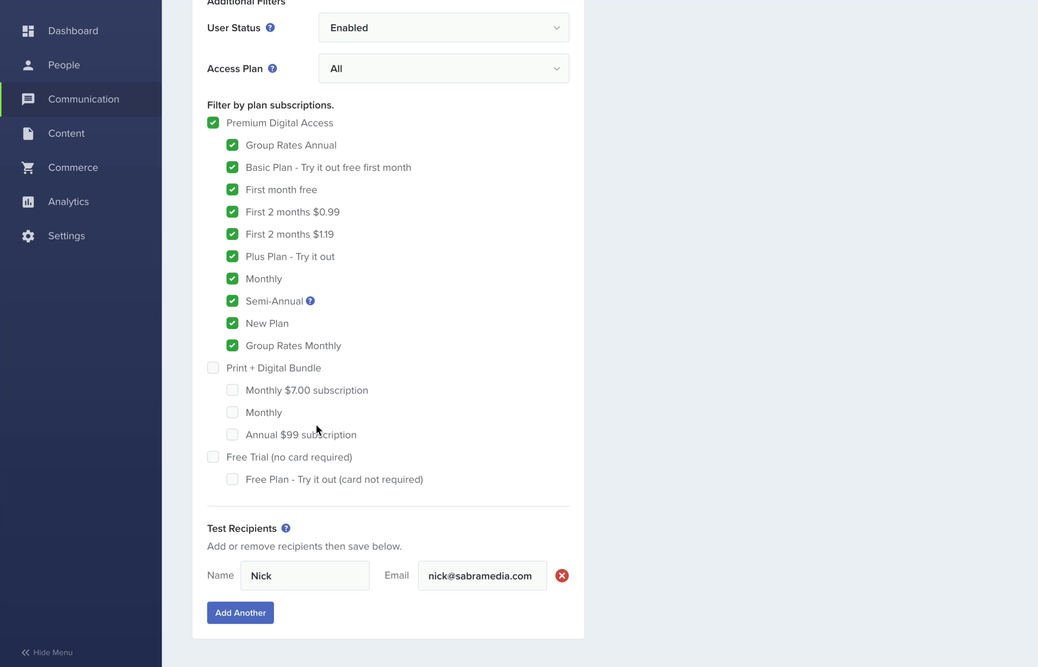
# Add a second test recipient with their name and e-mail, then return to the editor
pyautogui.click(226, 612)
pyautogui.click(261, 610)
pyautogui.write('Clay')
pyautogui.press('Tab')
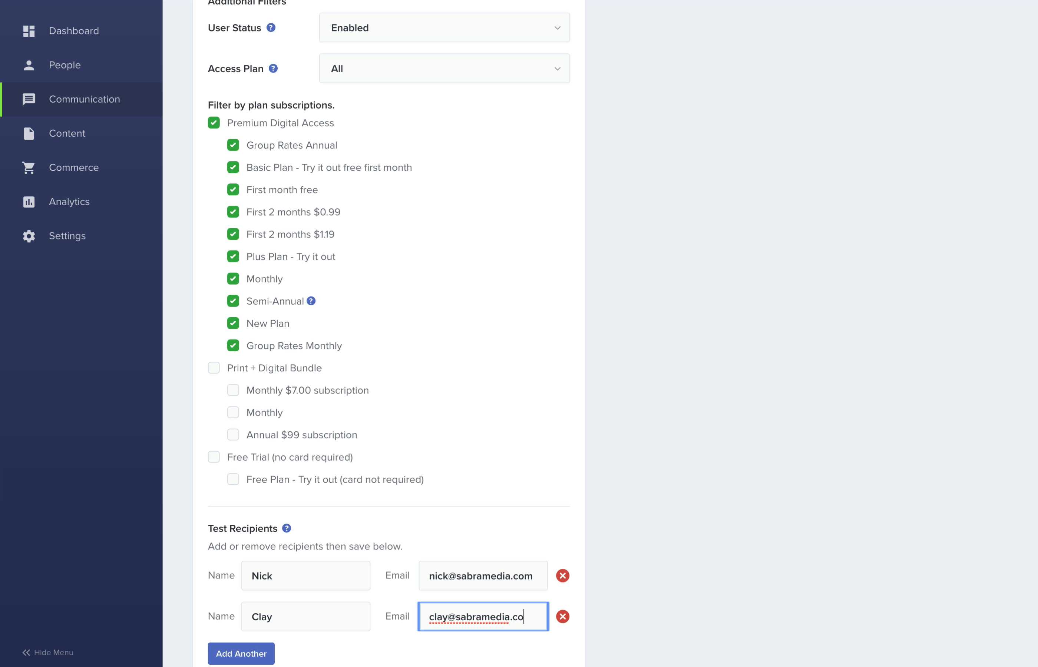
pyautogui.press('Return')
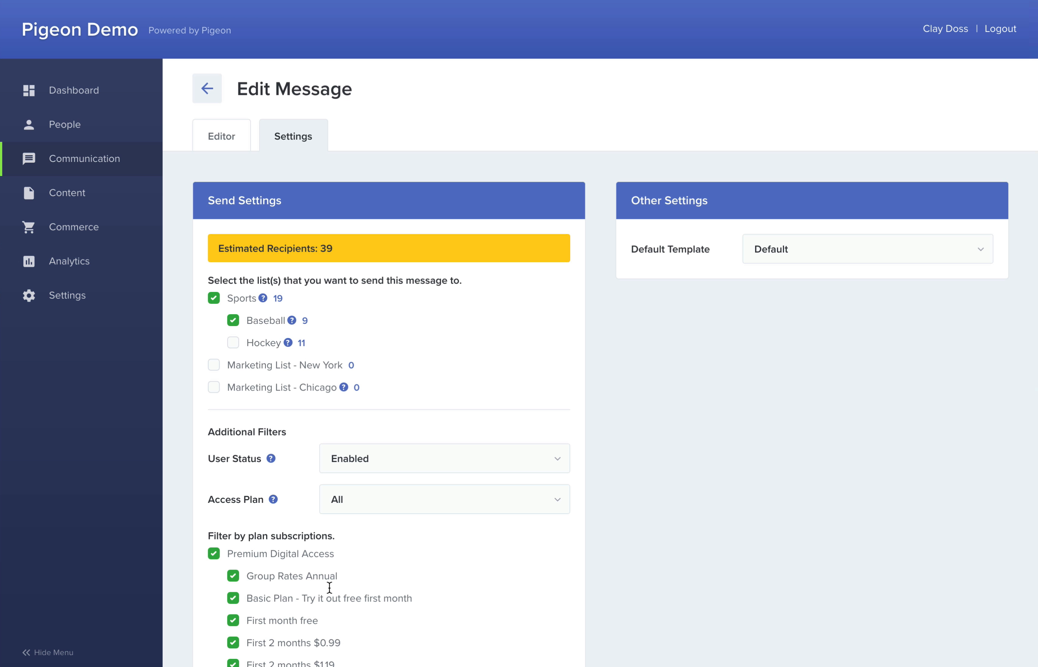
pyautogui.click(221, 143)
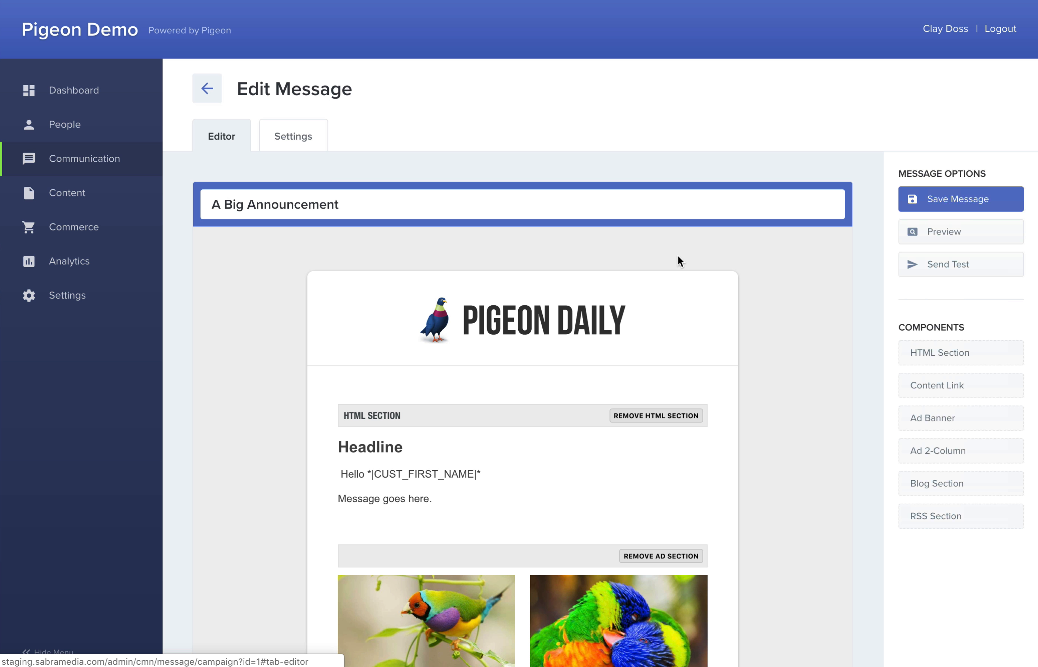